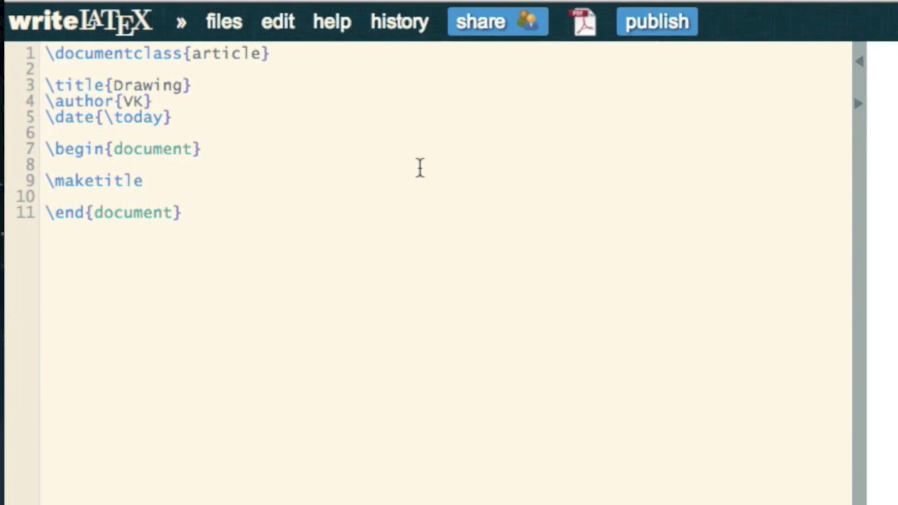
- Load \usepackage{tikz} on line 3 and add blank lines after \maketitle
key("Up")
key("Up")
key("Up")
key("Up")
key("Up")
key("Up")
key("Up")
key("Up")
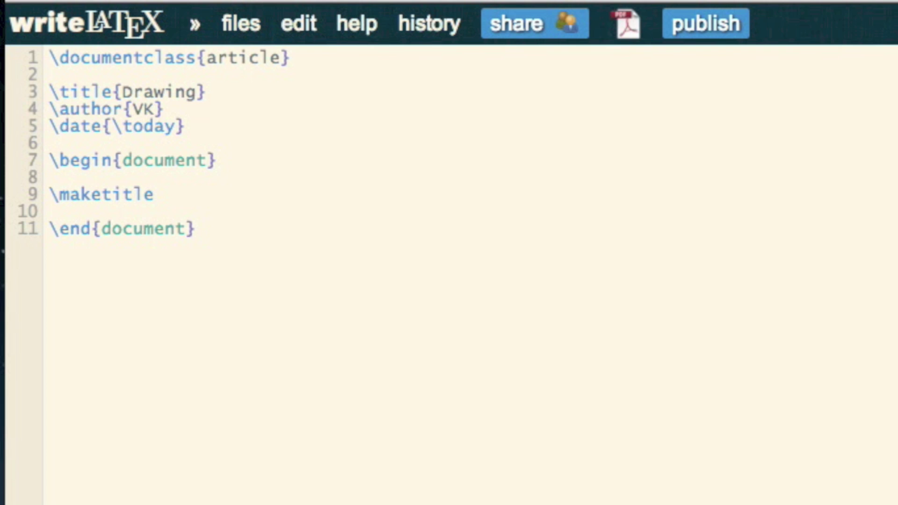
key("Return")
key("Return")
key("Up")
key("Up")
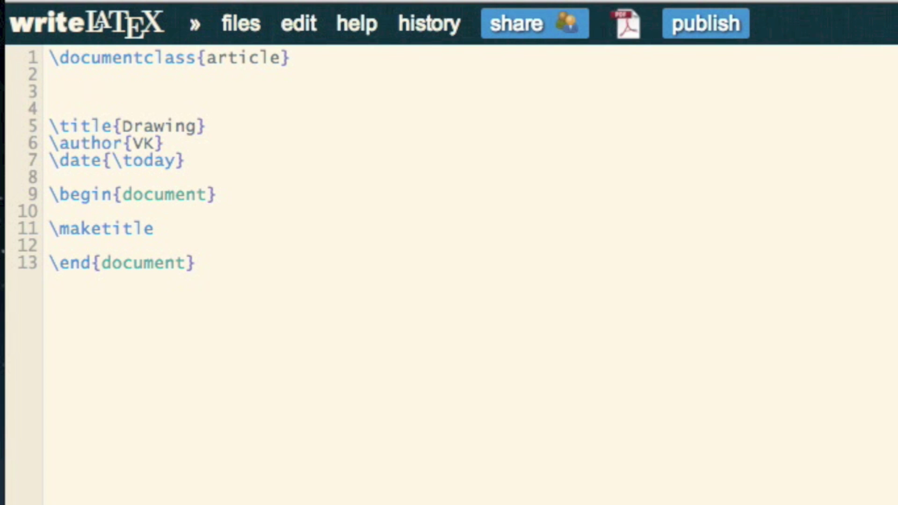
type("\\usepackag")
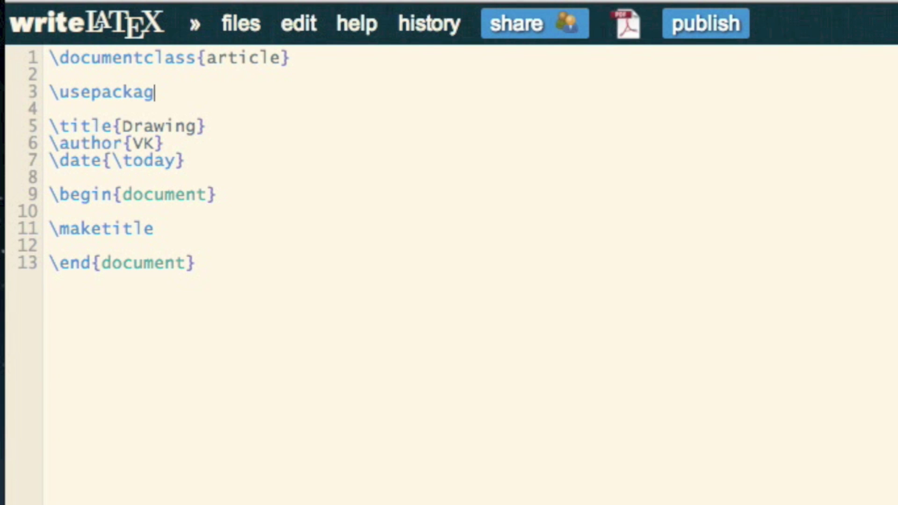
type("e{tikz}")
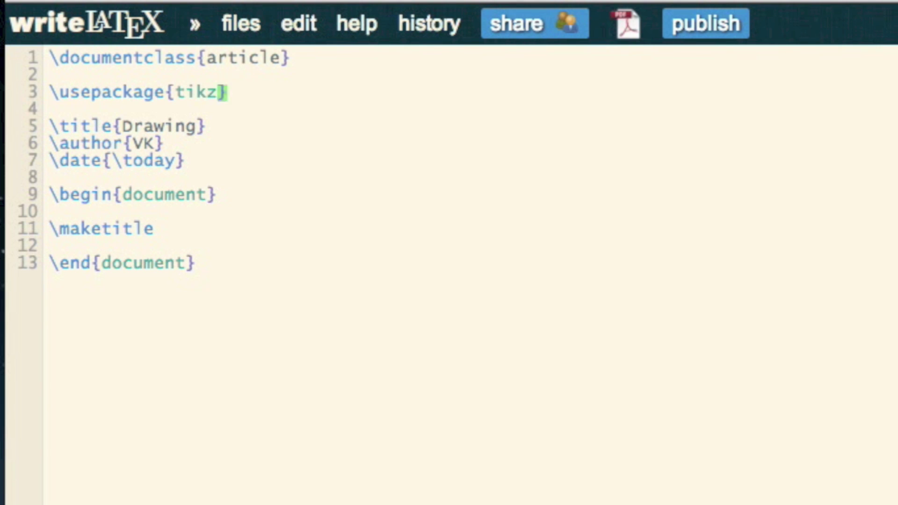
key("Down")
key("Down")
key("Down")
key("Down")
key("Down")
key("Down")
key("Down")
key("Down")
key("Return")
key("Return")
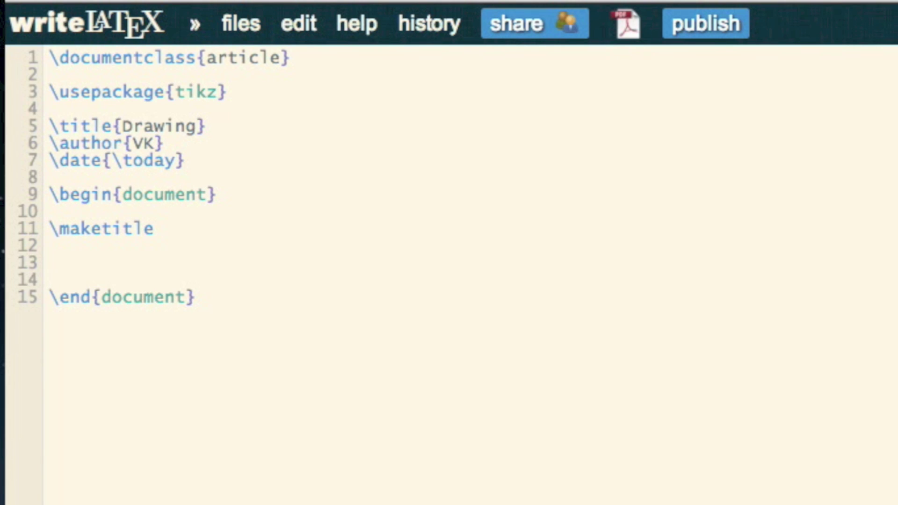
type("\\begin{")
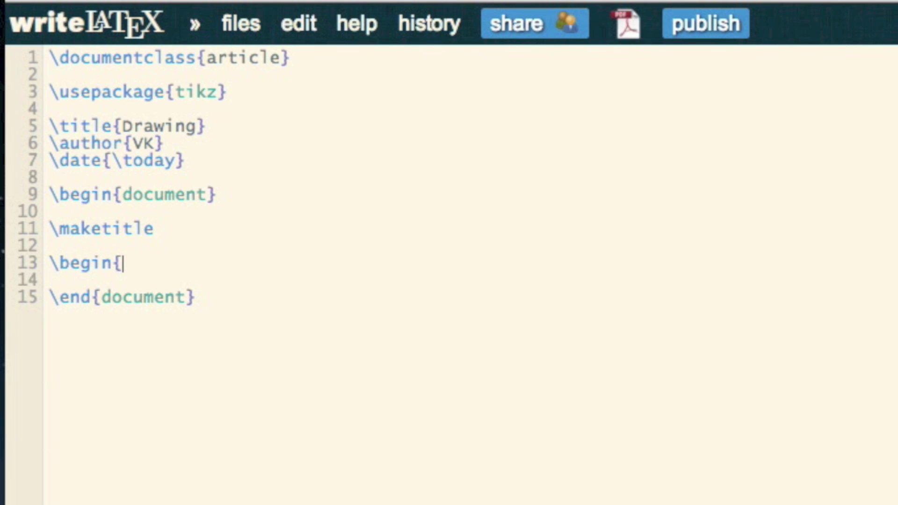
type("tize")
- Add an empty tikzpicture environment after \maketitle with an indented blank line inside
key("BackSpace")
type("=kz")
key("BackSpace")
key("BackSpace")
key("BackSpace")
key("BackSpace")
type("j")
key("BackSpace")
type("kzpicture}")
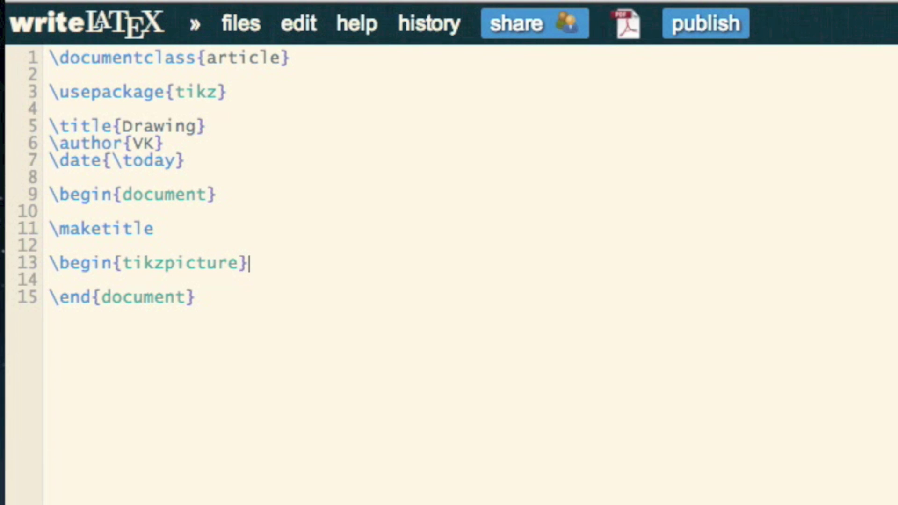
key("Return")
key("Return")
type("\\end{")
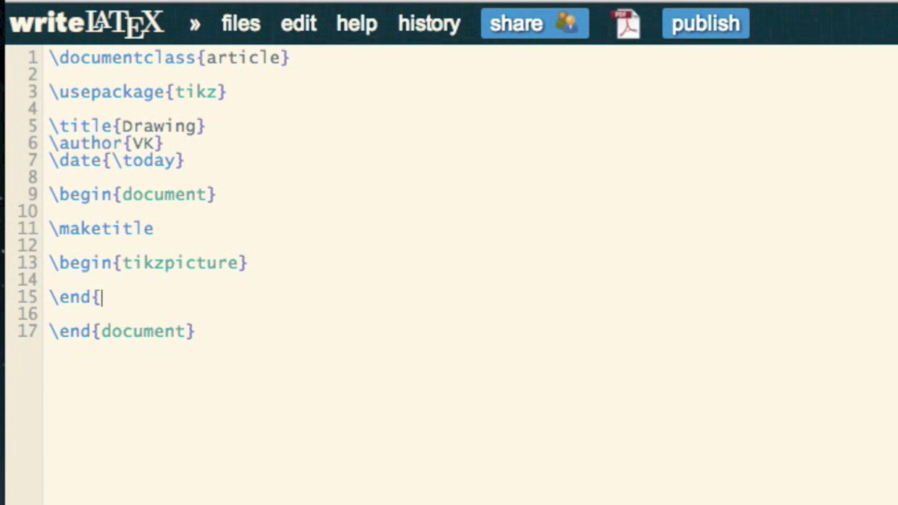
type("tikzpicture}")
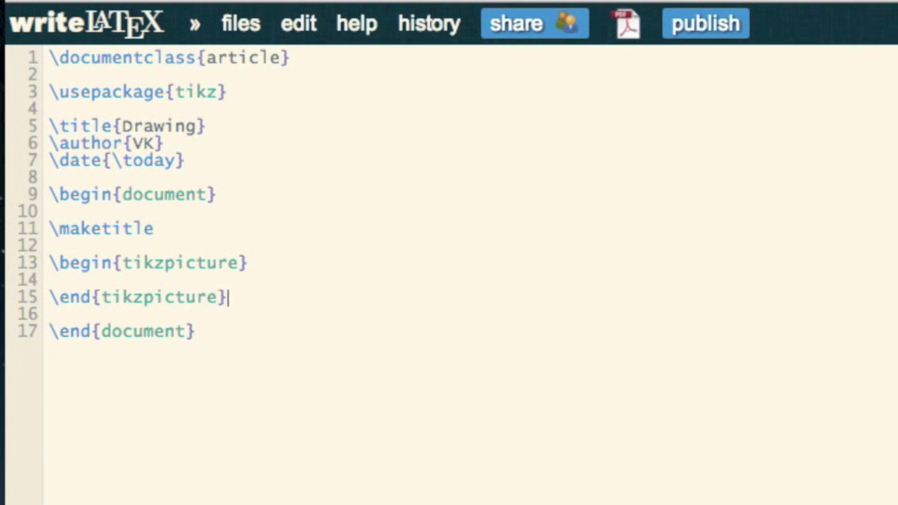
key("Up")
key("Tab")
type("\\draw (0,0) -- (0,2)")
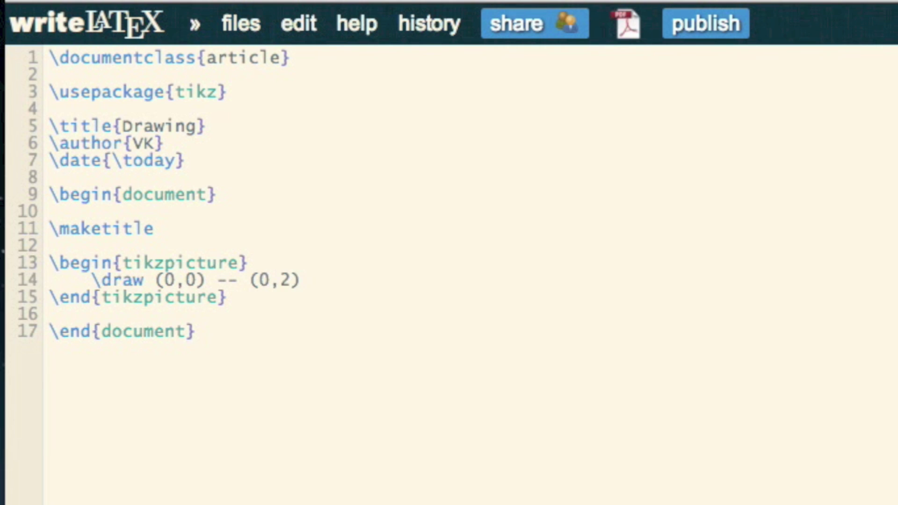
type(";")
- Finish the \draw (0,0)--(0,2) line and open a new indented line below it
key("Up")
key("Up")
key("Down")
key("Down")
key("Down")
key("Up")
key("Up")
key("Down")
key("Return")
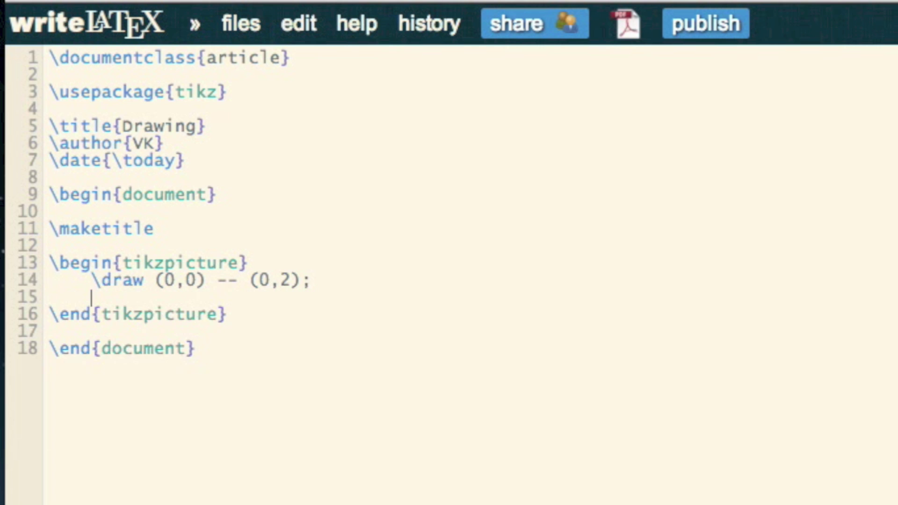
type("\\")
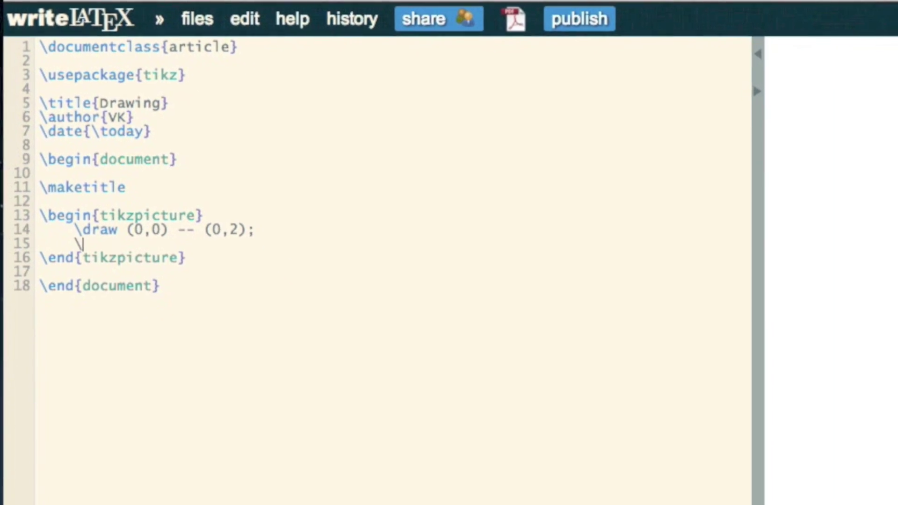
type("draw ()")
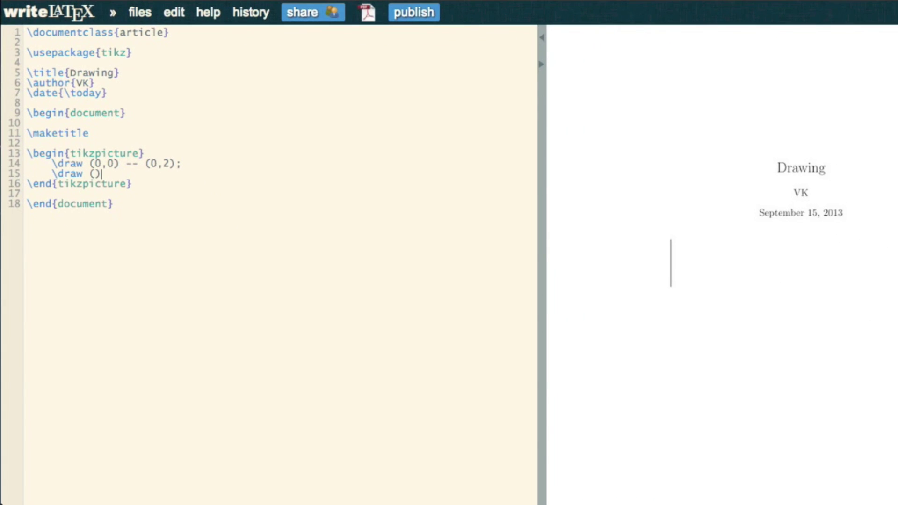
type("-1, 1")
type(" -- (1,1);")
- Finish the arms line (-1,1)--(1,1) and duplicate it to start the right leg
key("Return")
type("\\draw (-1, 1) -- (1,1);")
key("Delete")
key("Delete")
key("Delete")
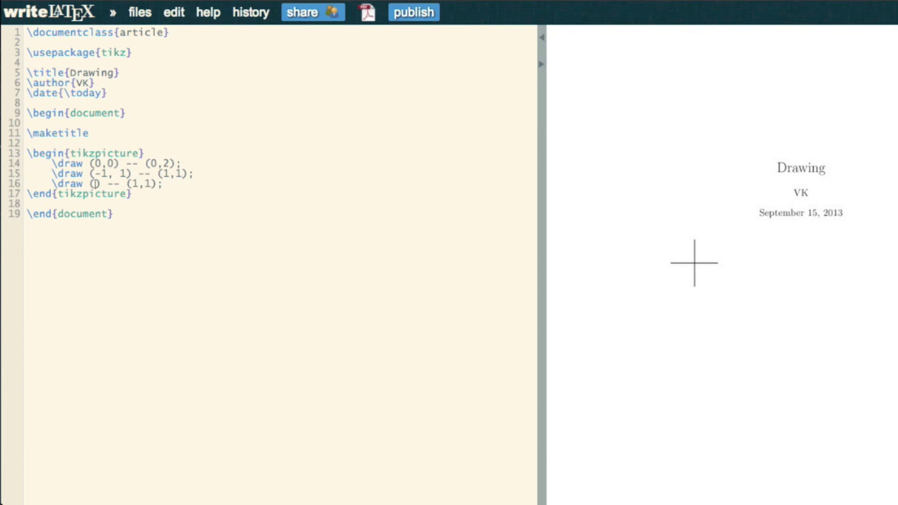
type("0,0) -")
- Add legs (0,0)--(1,-1) and (0,0)--(-1,-1), then start a fifth line from (0,0)
key("ctrl+shift+d")
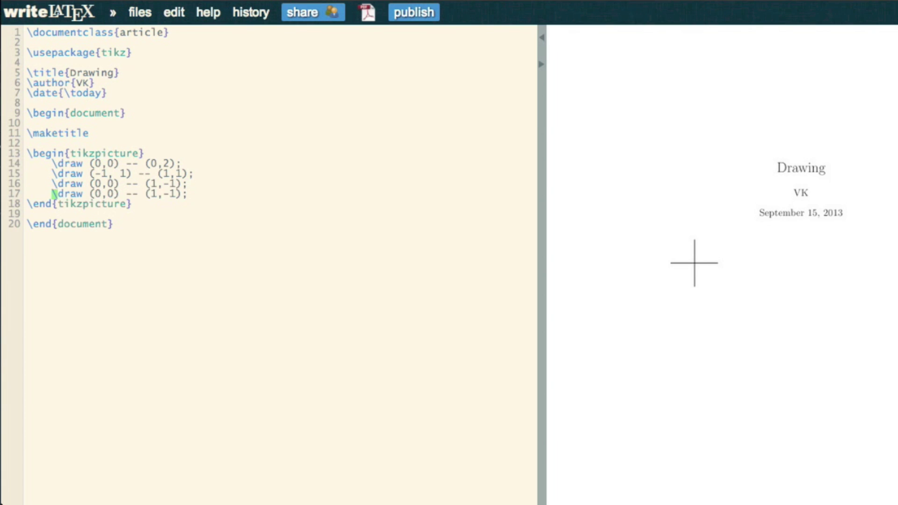
type("-")
key("ctrl+shift+d")
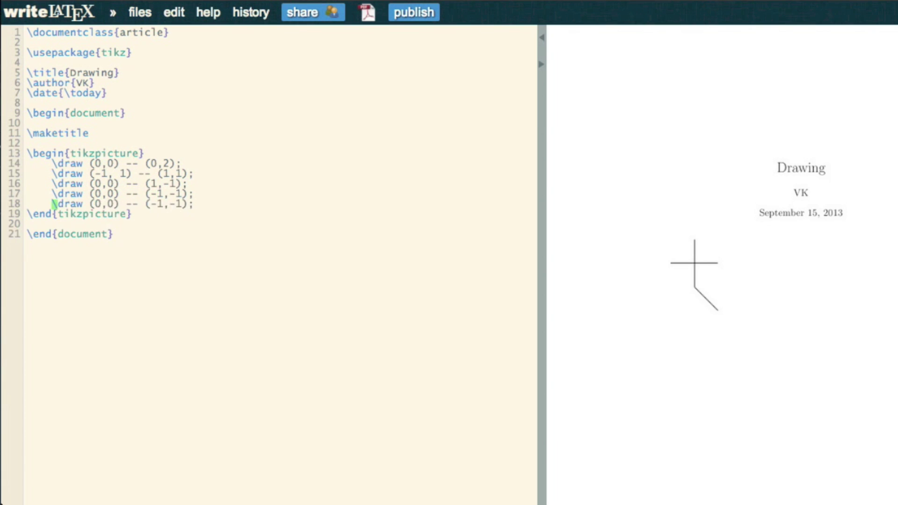
key("Home")
key("Right")
key("Right")
key("Right")
key("Right")
key("Right")
key("Right")
key("Right")
key("Right")
key("Right")
key("Right")
key("Delete")
key("Delete")
key("Delete")
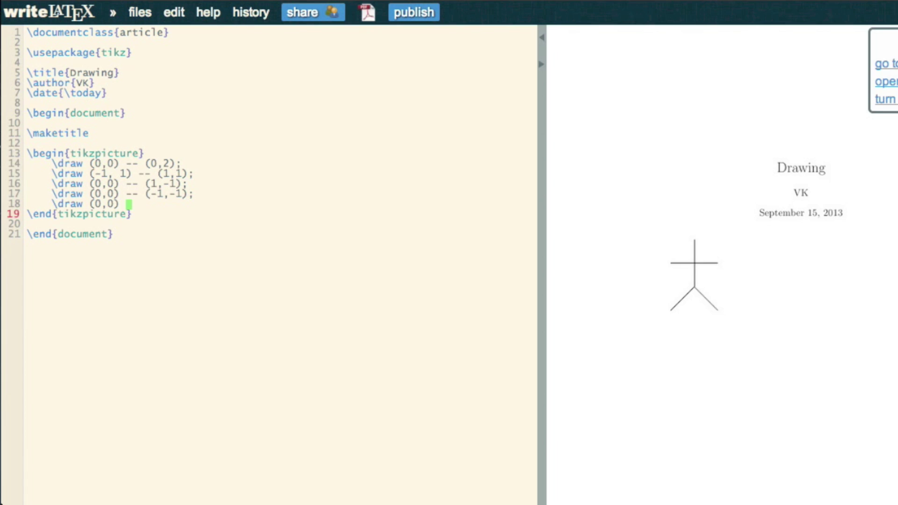
- Make the fifth line \draw (0,2.5) circle(.5); to draw the head
left_click(190, 194)
key("Down")
key("BackSpace")
key("BackSpace")
key("BackSpace")
type("2")
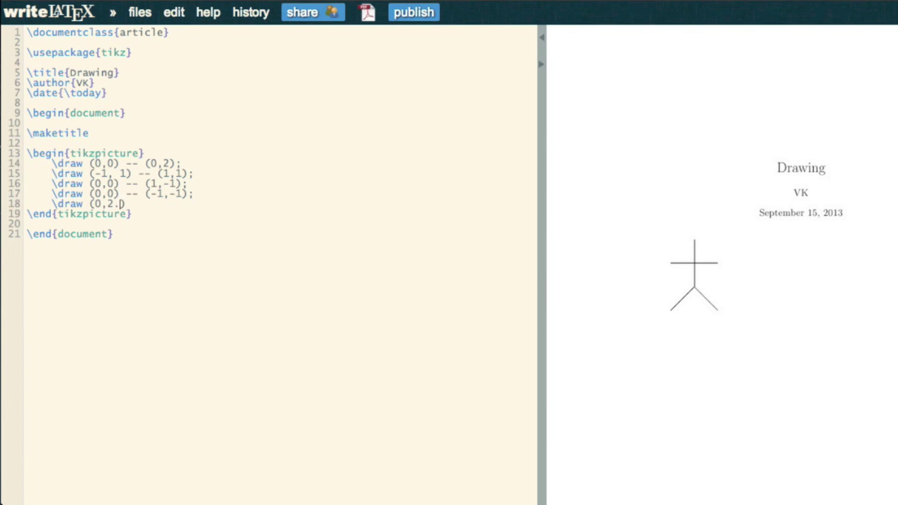
type(".5) circle(.5);")
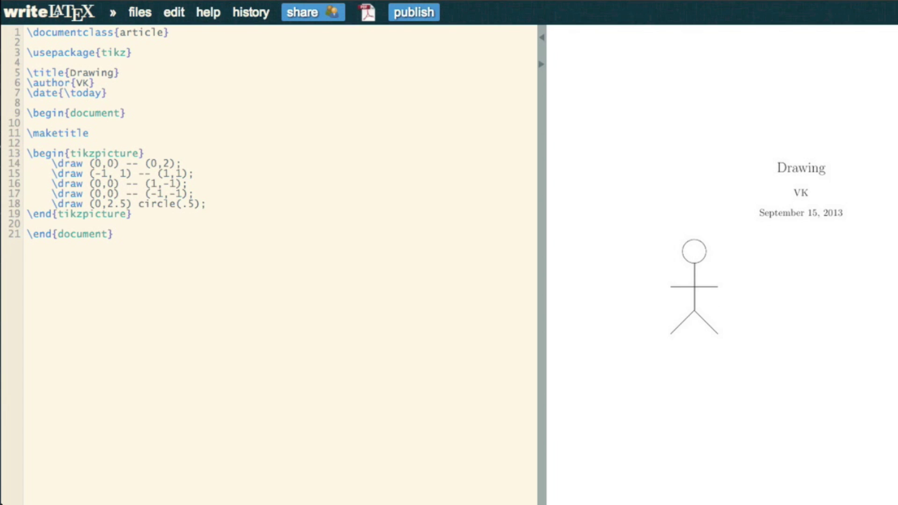
key("Up")
key("Up")
key("Up")
key("Up")
key("Down")
key("Down")
key("Down")
key("Down")
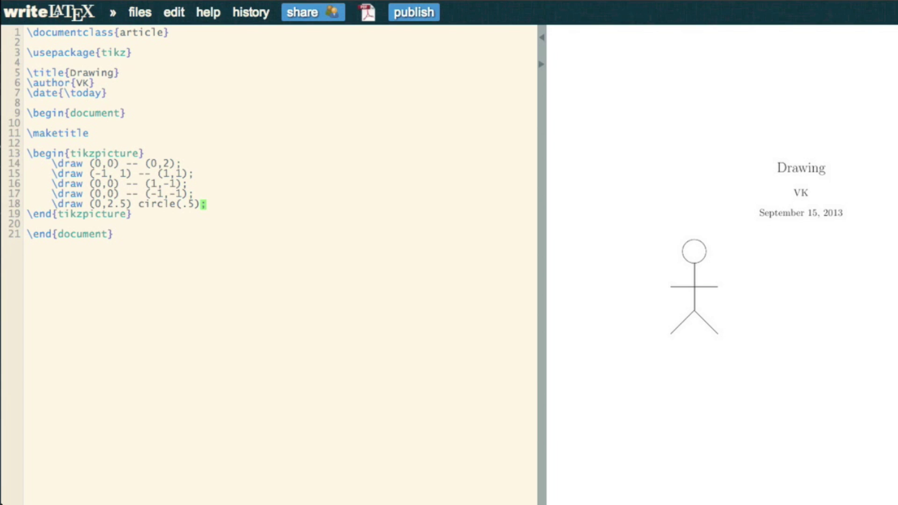